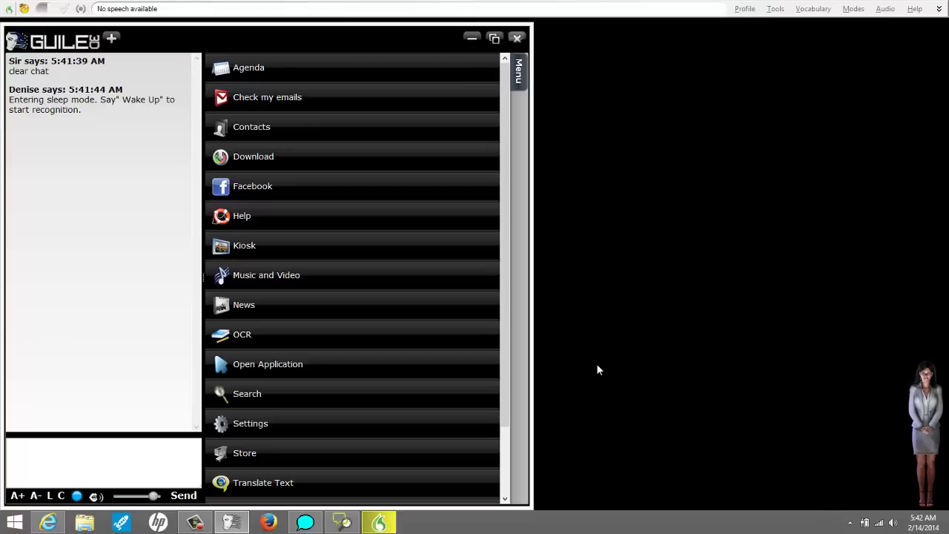
Step: Have Denise repeat 'yes sir' through the chat box, then clear a leftover unfinished message
click(928, 419)
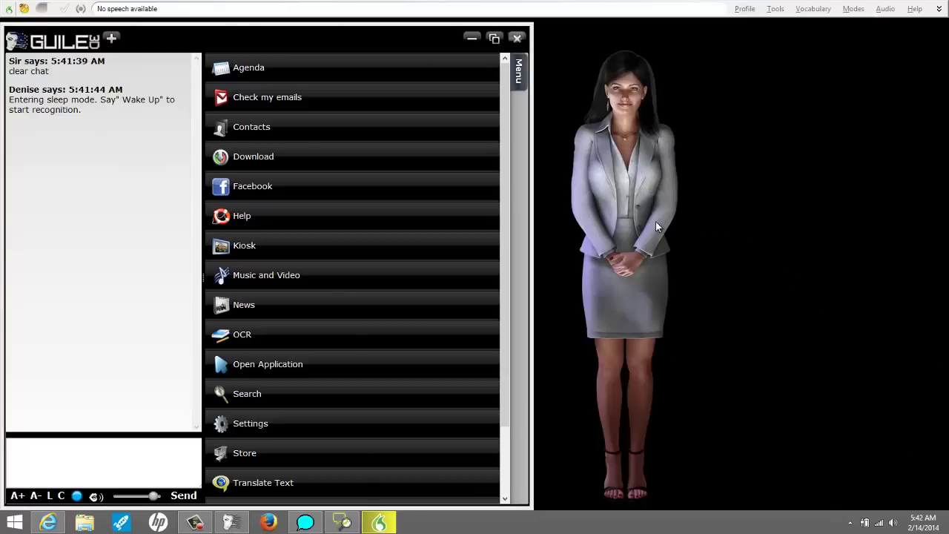
click(651, 228)
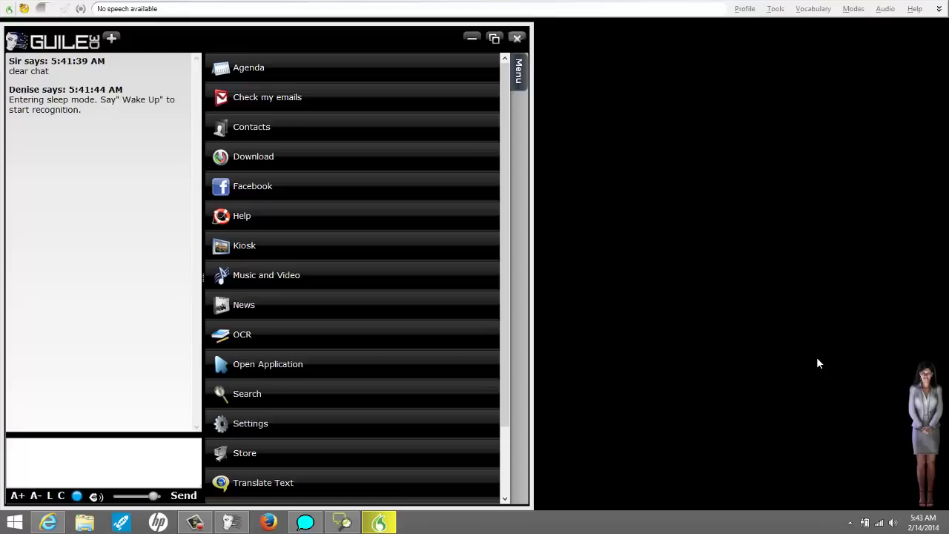
click(128, 456)
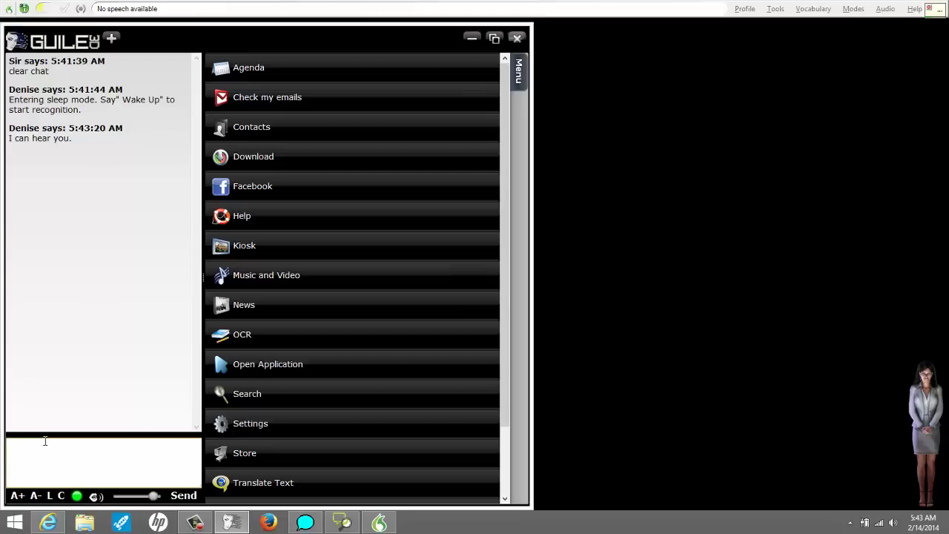
text(repeat yes sir)
key(Return)
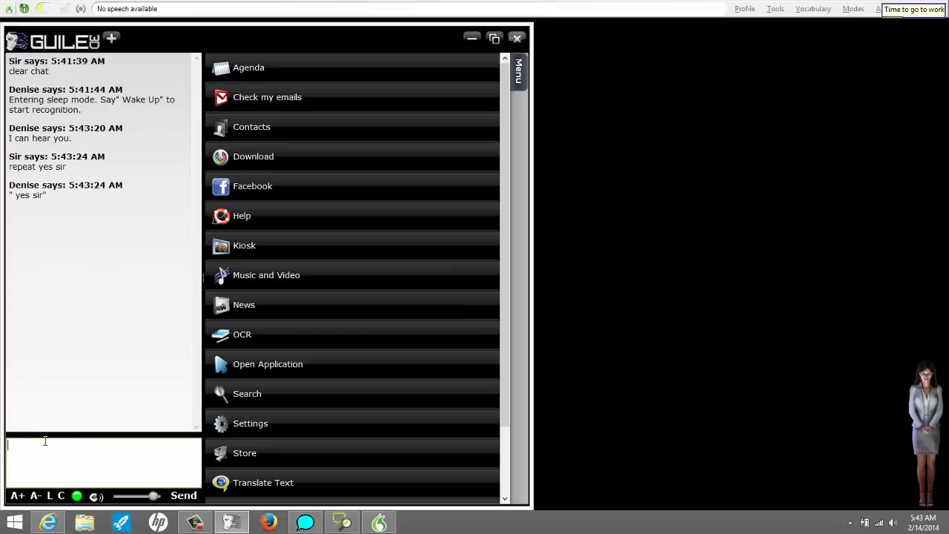
text(repeat yet me know if I can be of)
key(Return)
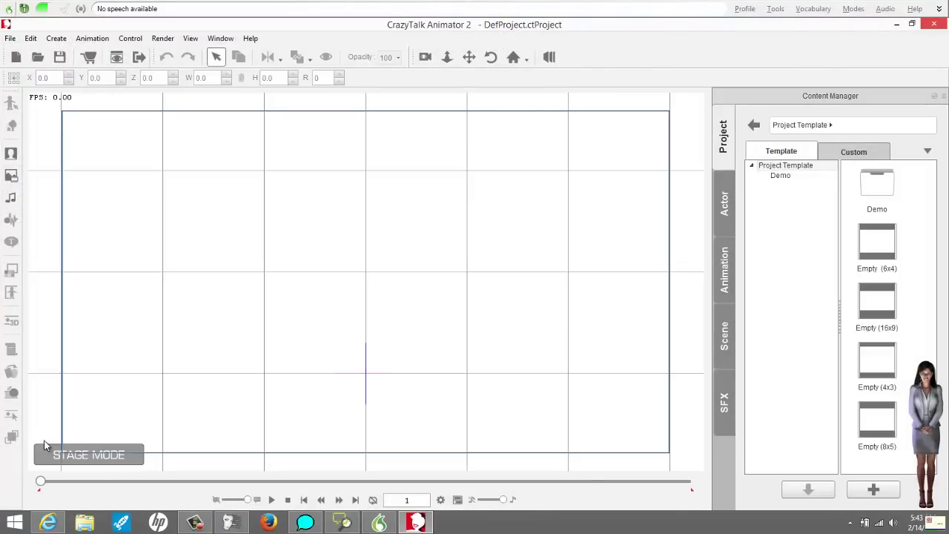
Step: Open stage.ctProject, showing the curtained stage with its blond cartoon character
key(ctrl+o)
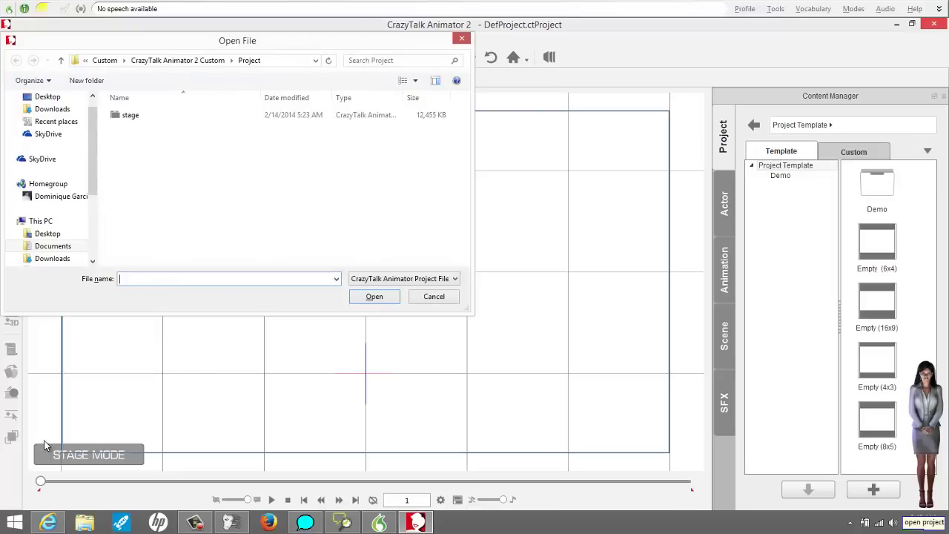
text(stage)
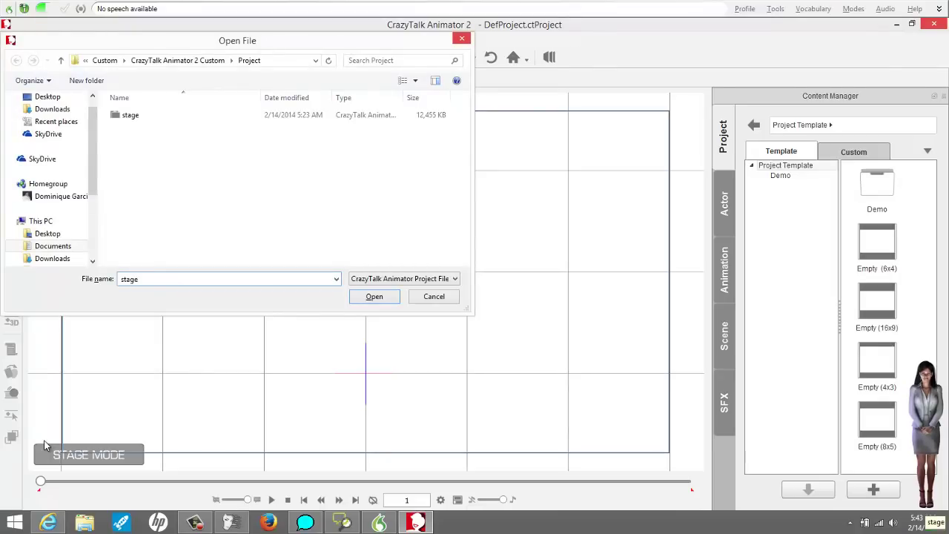
key(Return)
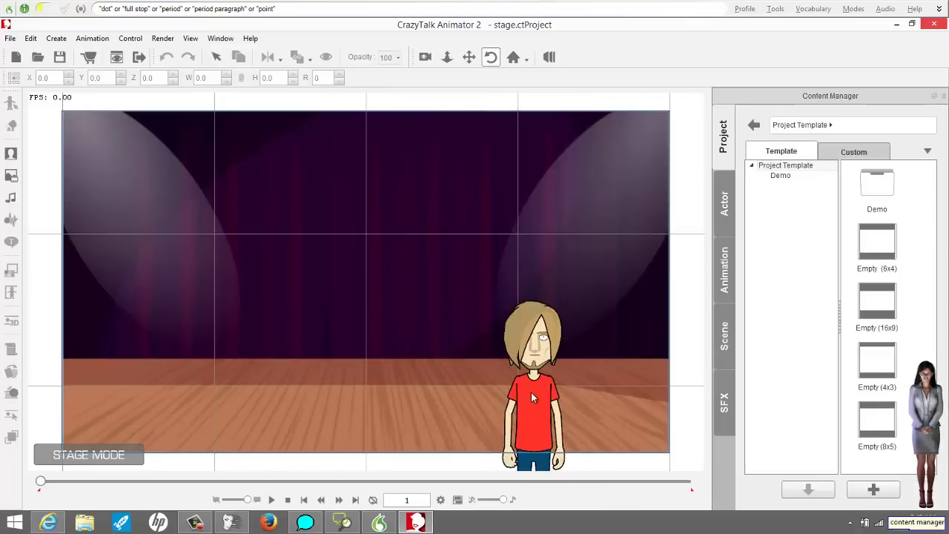
drag(536, 400, 423, 373)
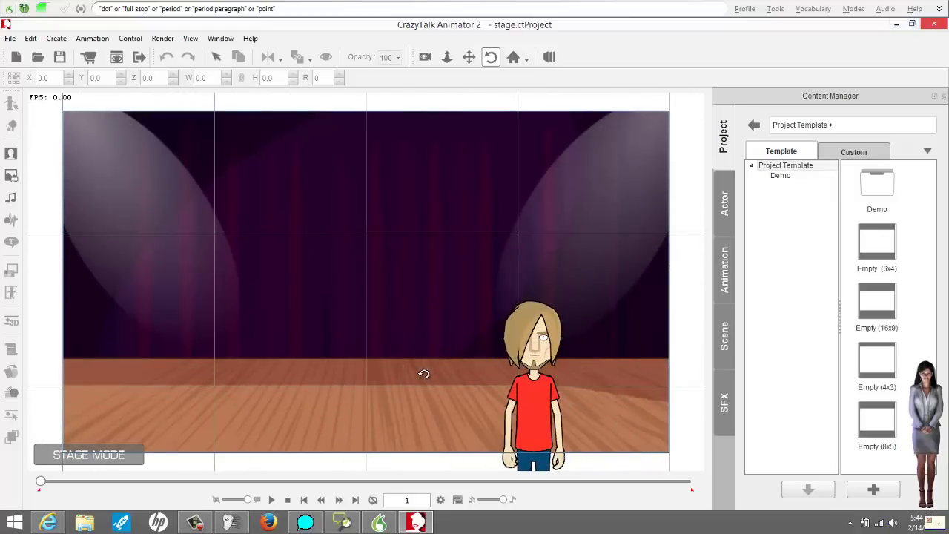
Step: Start a new project and add G2 Eddie from the Actor > Character templates
key(ctrl+n)
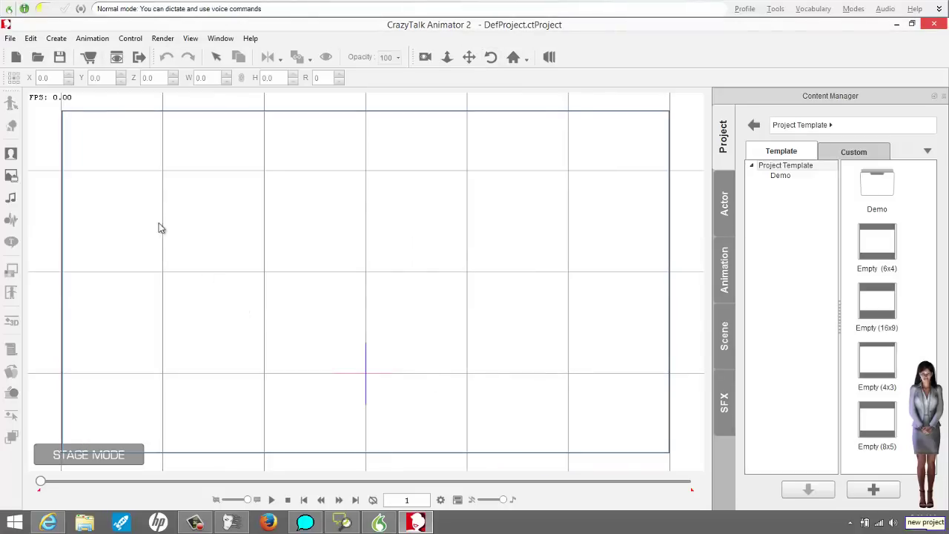
click(726, 203)
click(872, 253)
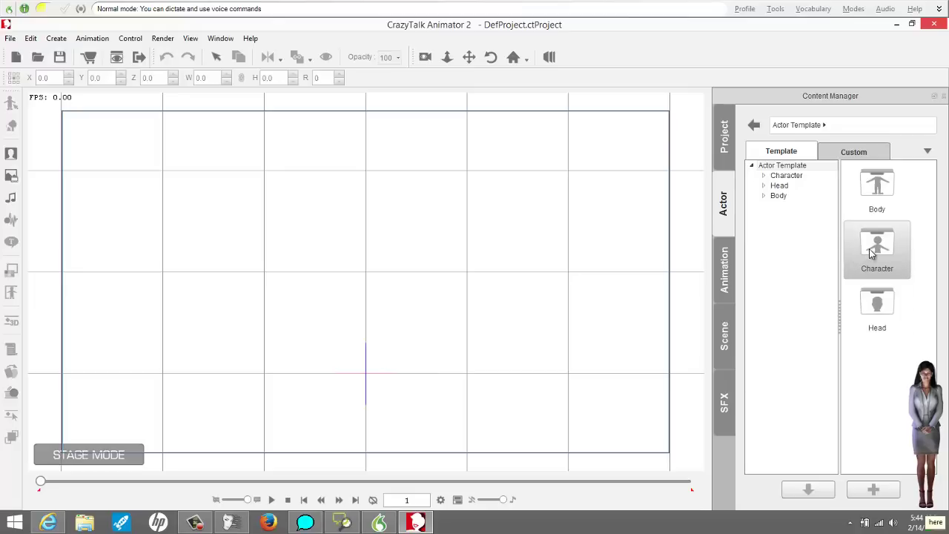
double_click(872, 253)
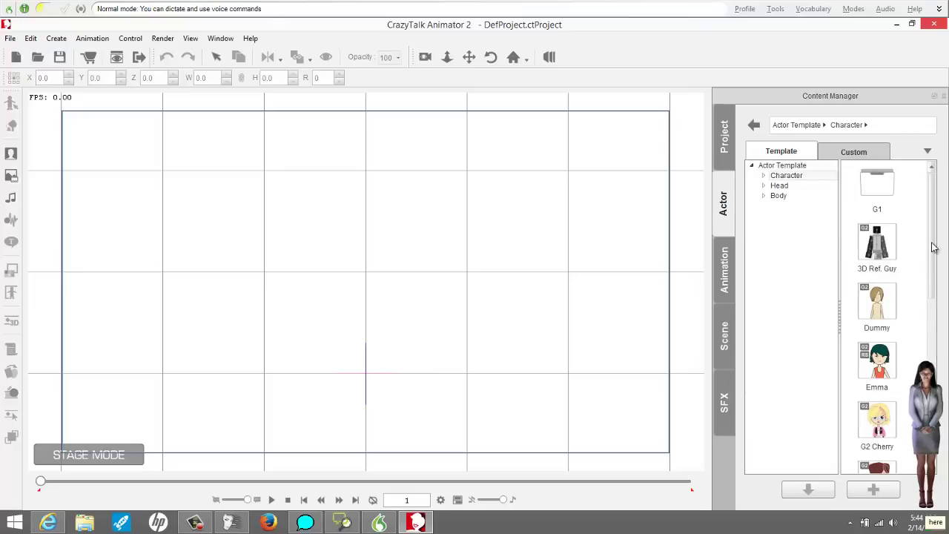
drag(934, 248, 933, 323)
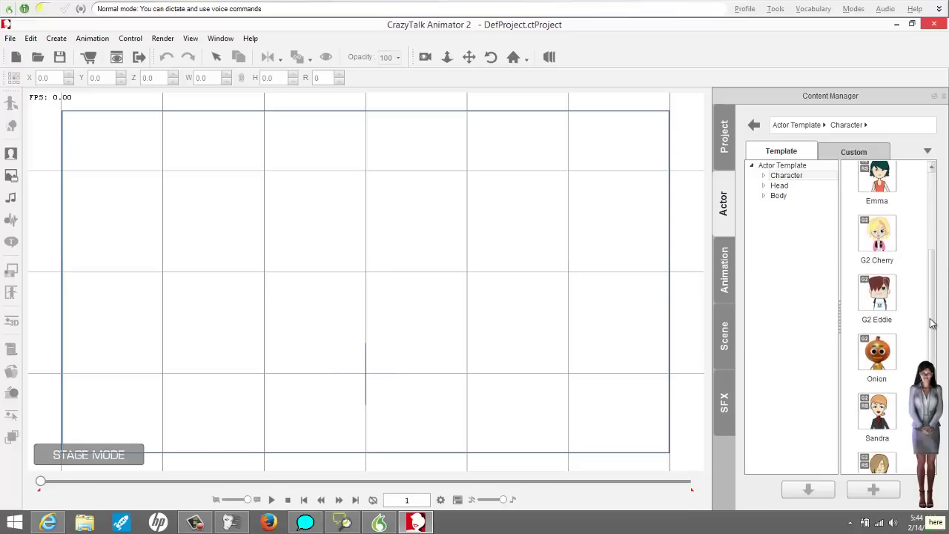
double_click(888, 303)
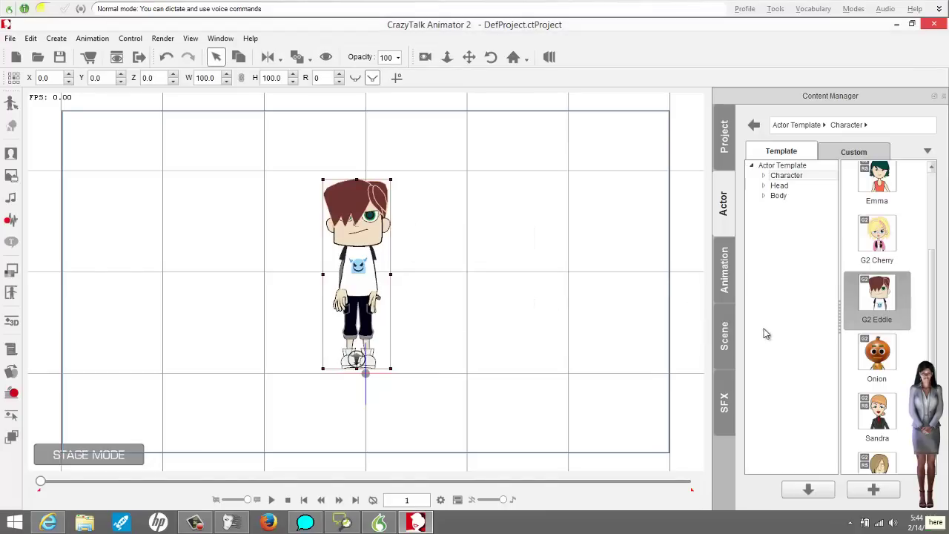
click(727, 330)
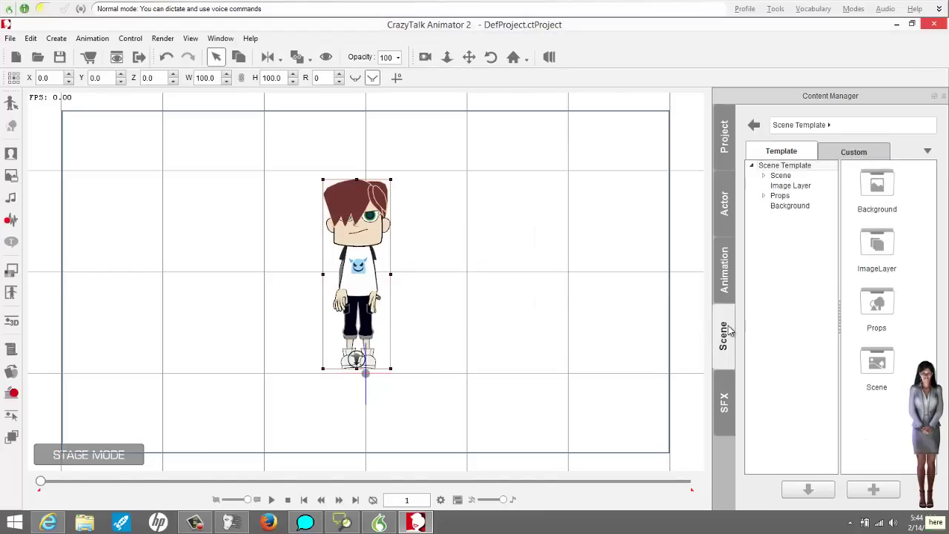
Step: Load the Coffee Shop scene template and move Eddie down-left beside the chair
click(781, 177)
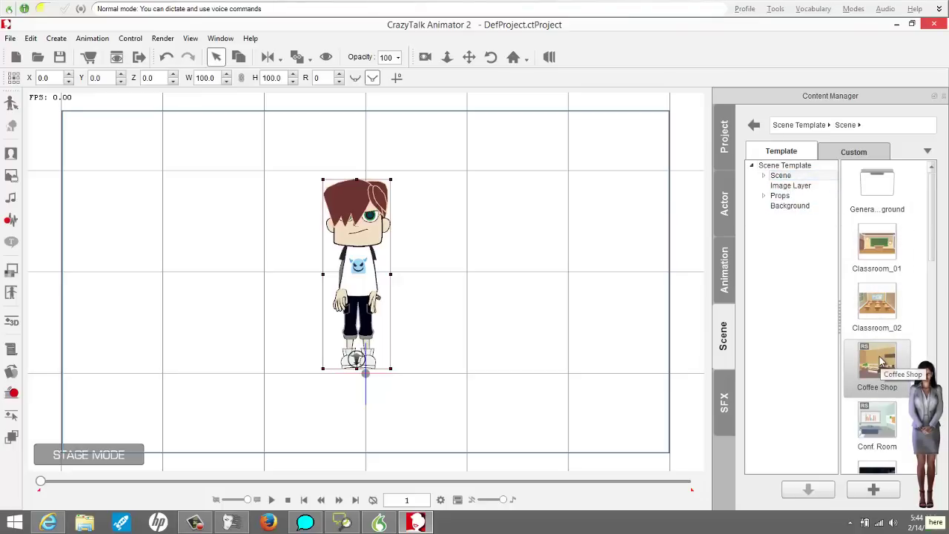
double_click(879, 356)
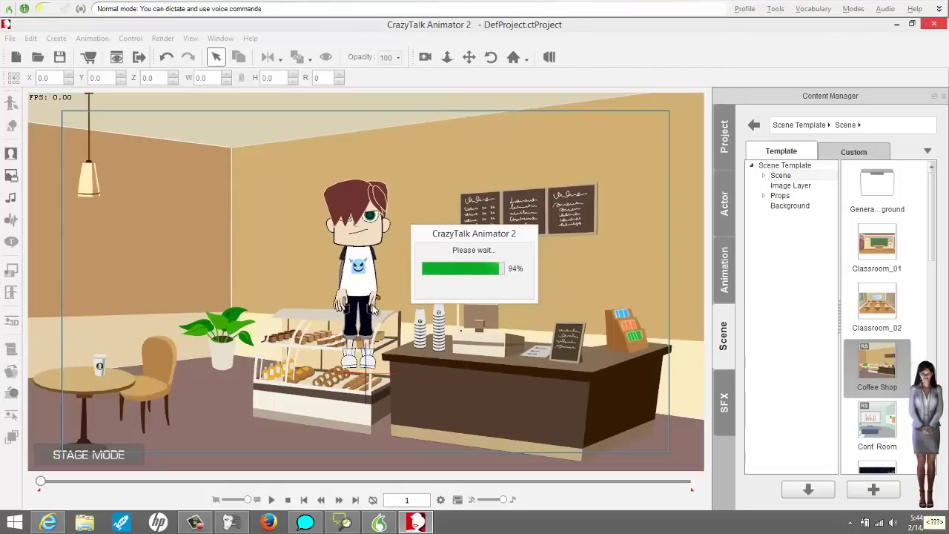
click(370, 293)
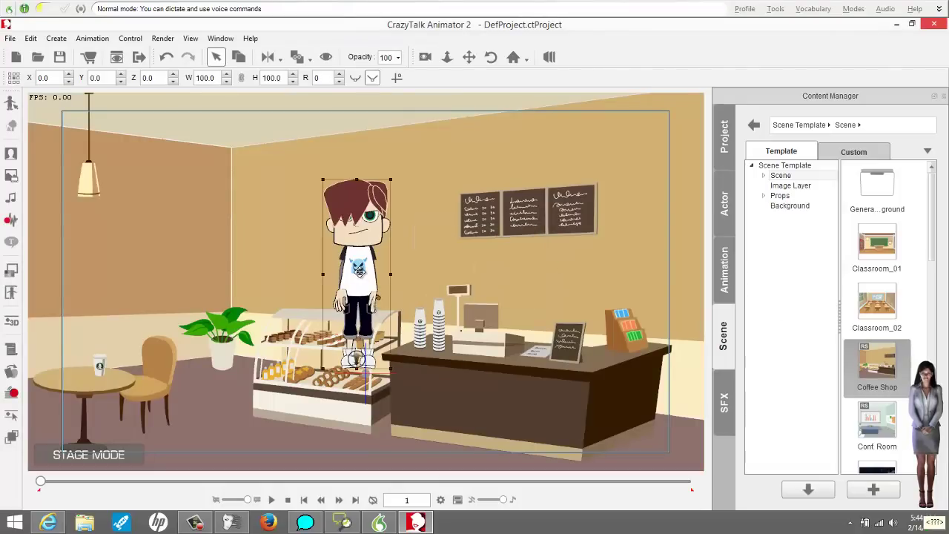
drag(238, 357, 220, 354)
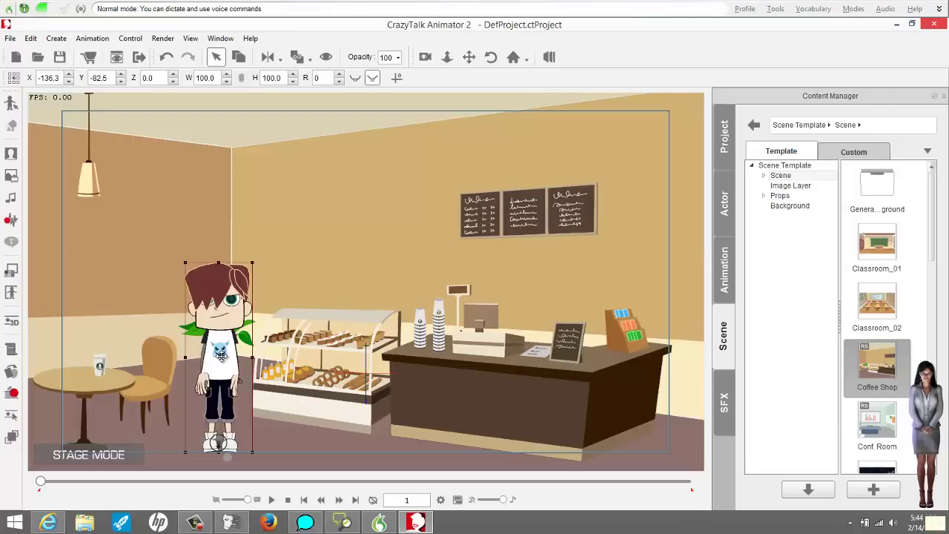
Step: Apply Perform_Yawning_315 to Eddie from his action menu and show the Timeline
right_click(221, 355)
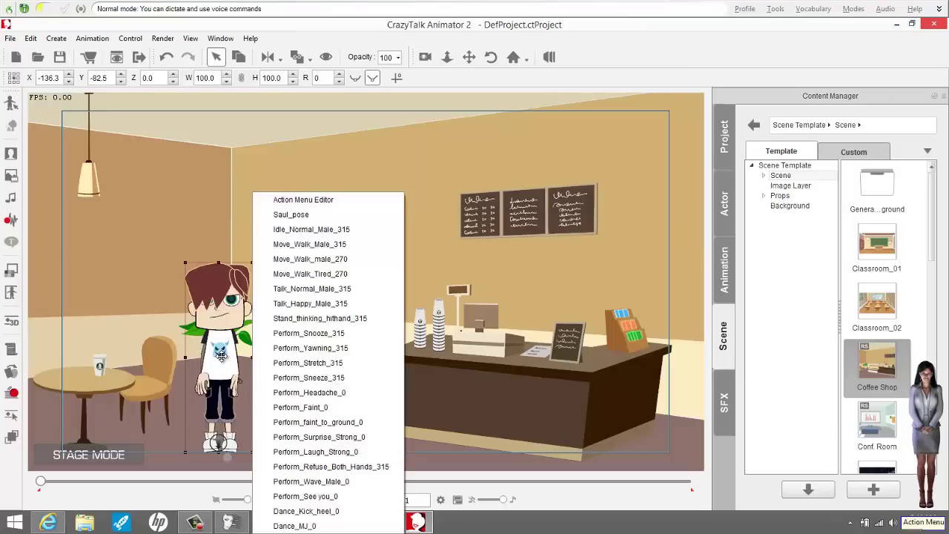
click(304, 348)
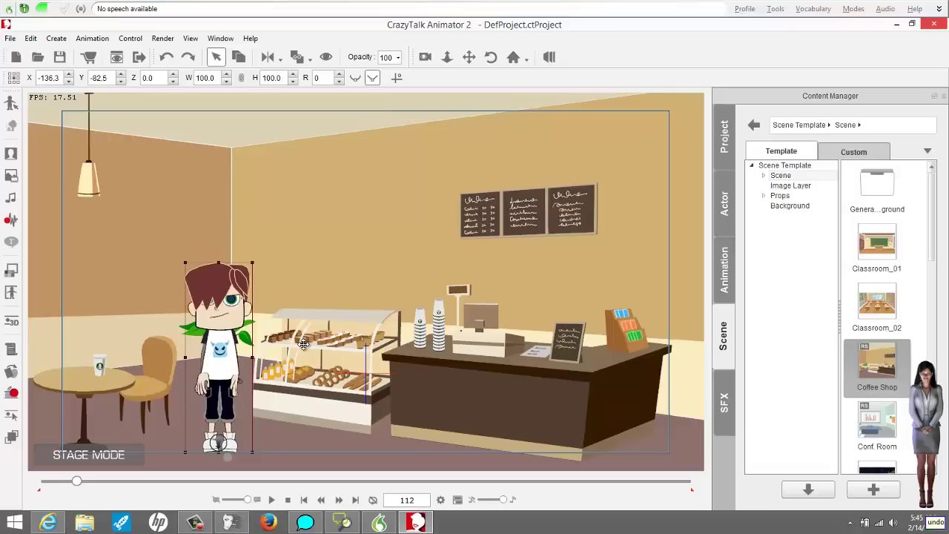
key(F3)
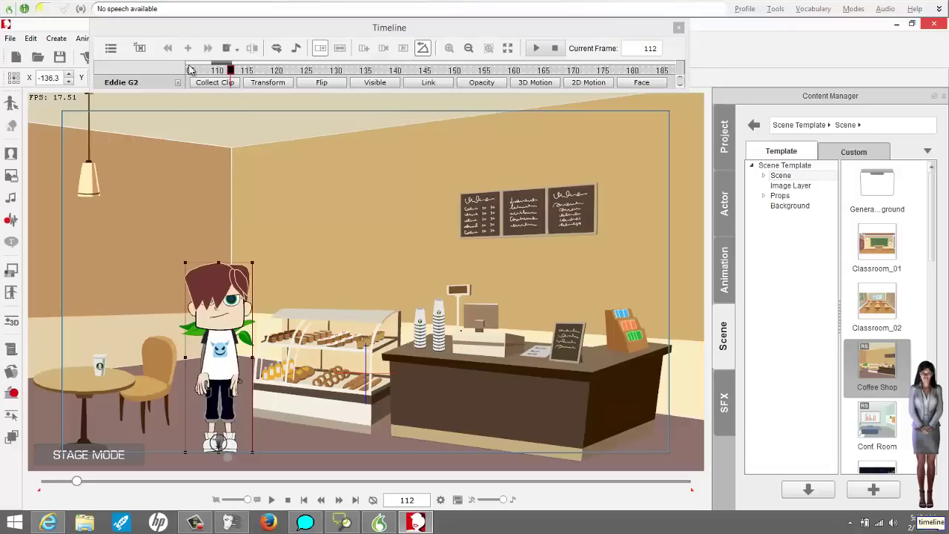
Step: Show Eddie's Transform track, then close the Timeline with playback at frame 1
click(267, 82)
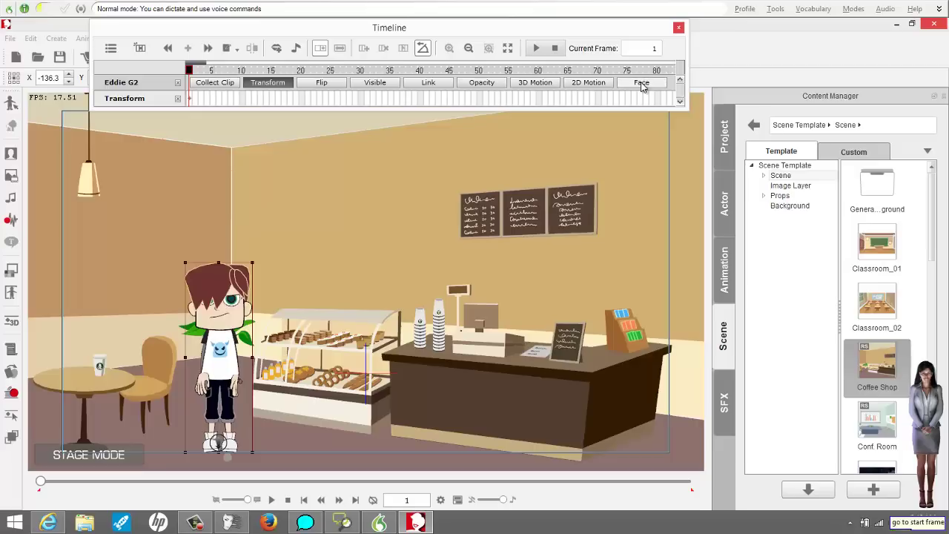
click(678, 28)
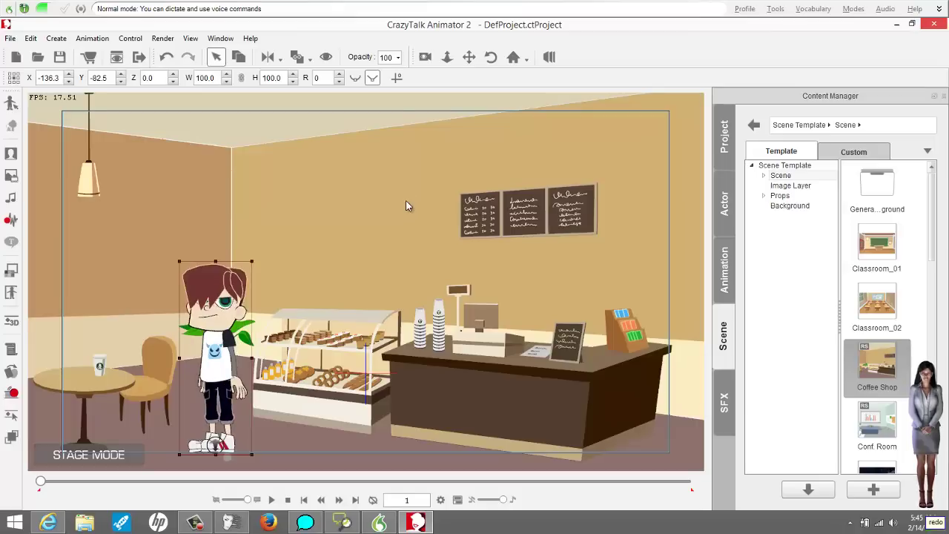
Step: Play Eddie's animation, stop it at frame 187, and close the Sprite Editor
key(space)
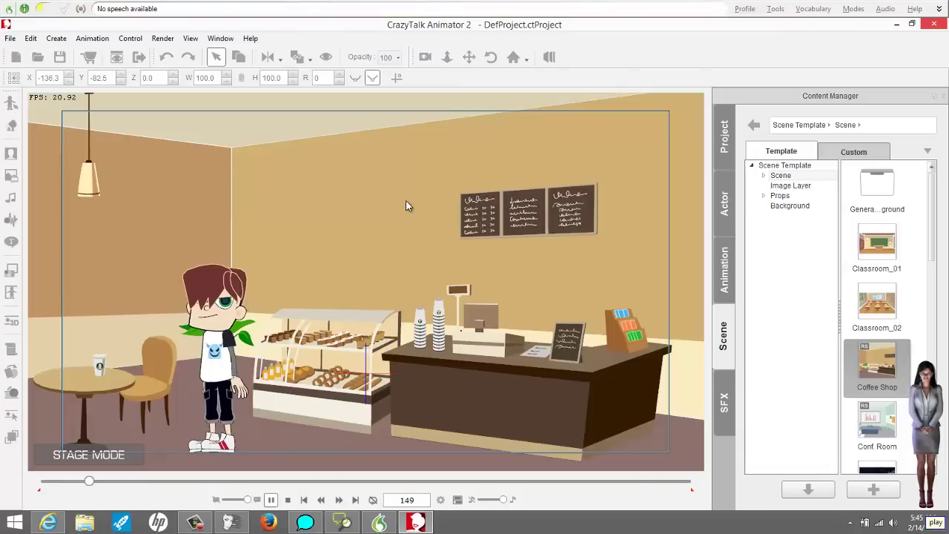
key(space)
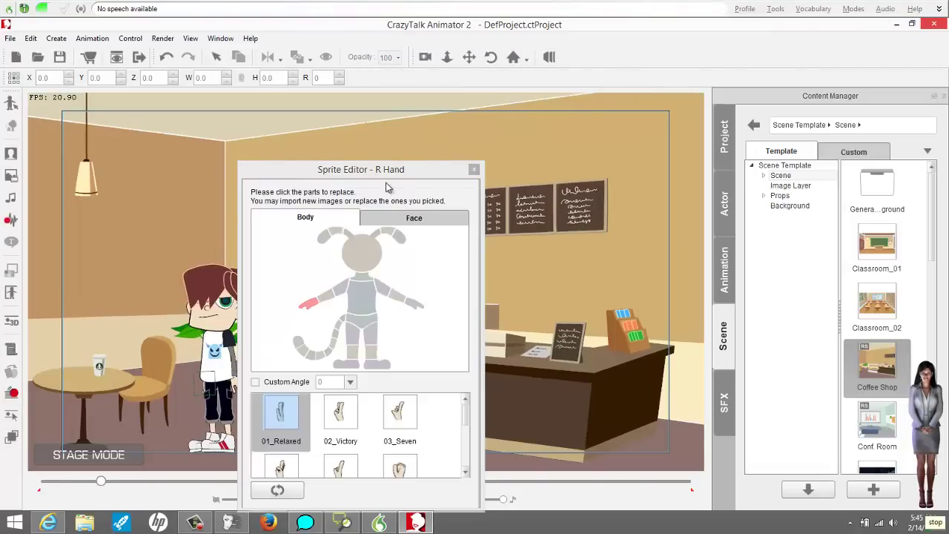
click(473, 170)
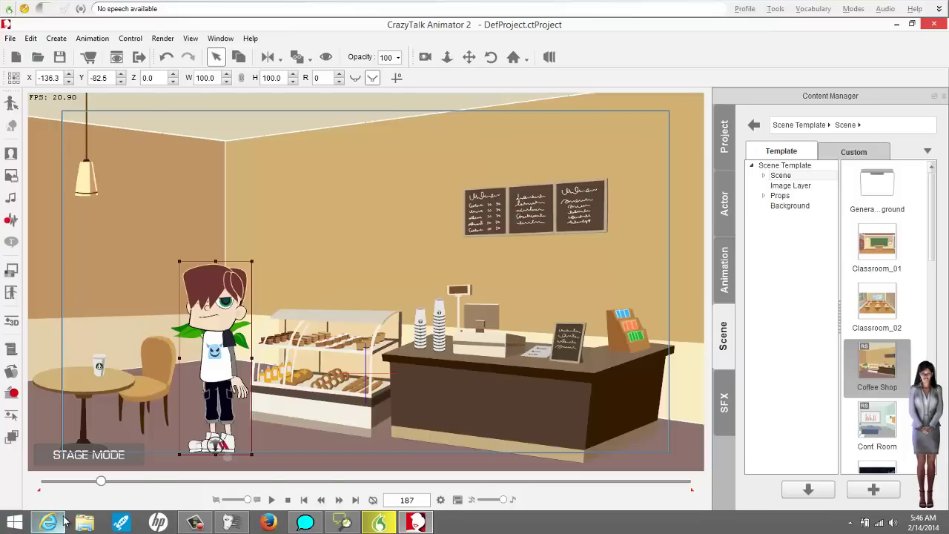
mouse_move(63, 522)
click(74, 456)
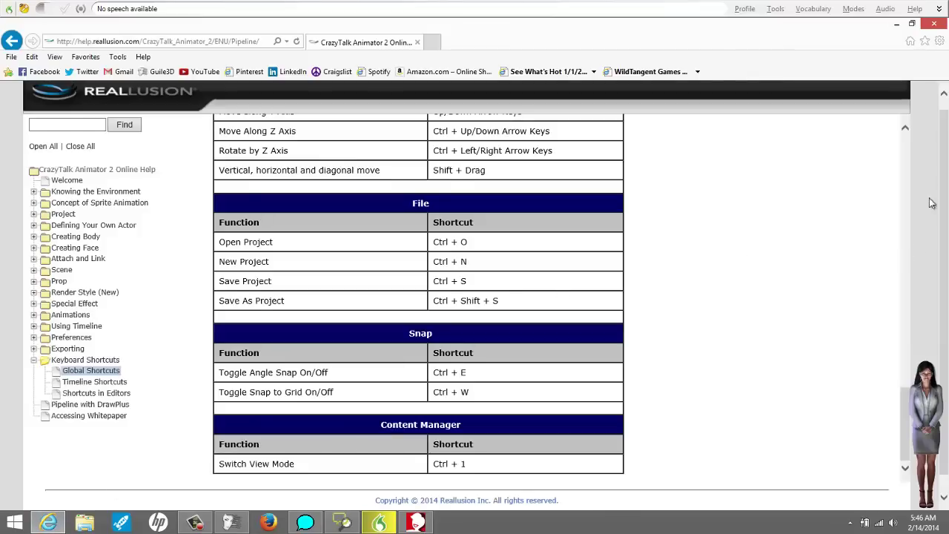
scroll(816, 127, up, 1)
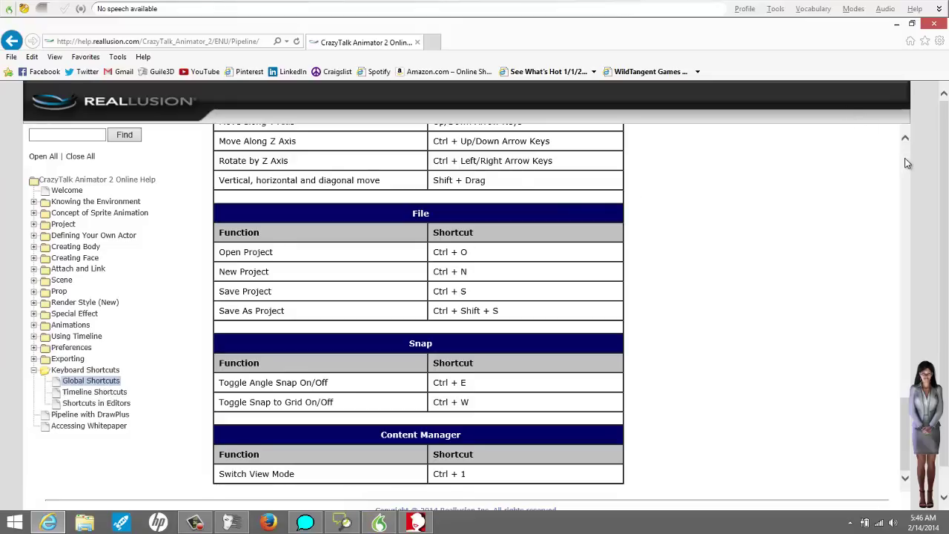
scroll(904, 158, up, 15)
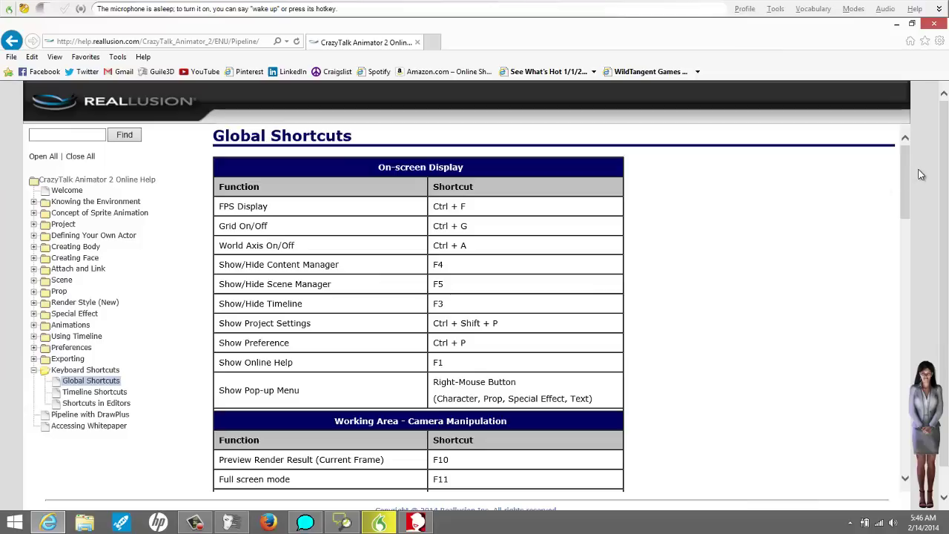
drag(907, 165, 891, 428)
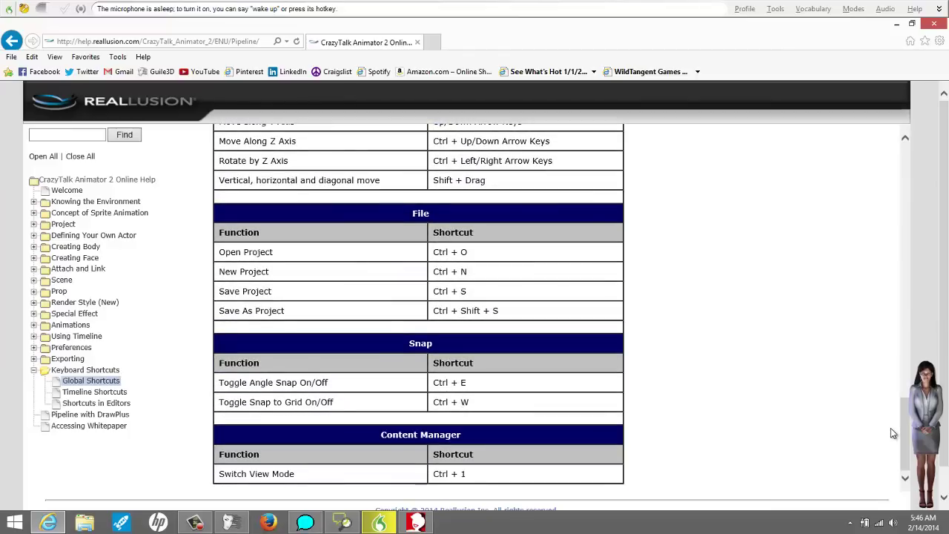
click(896, 25)
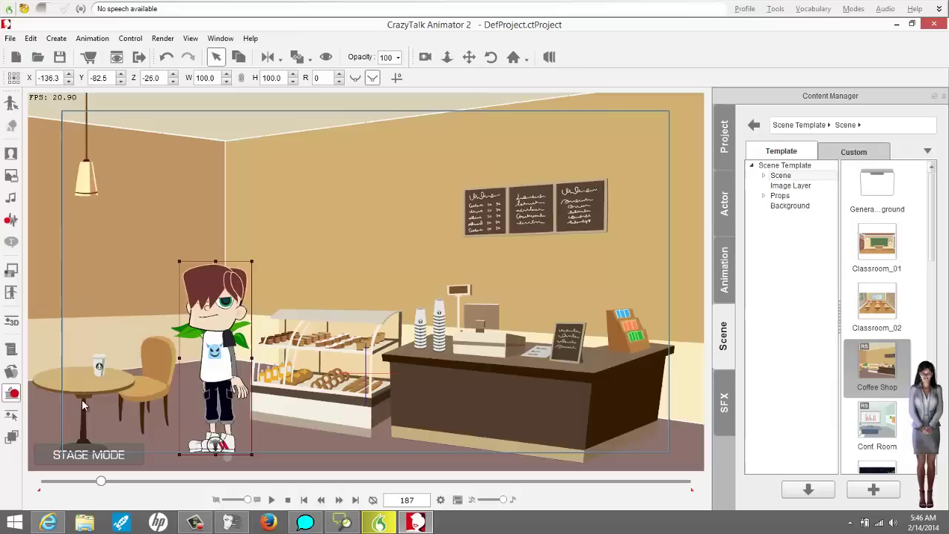
Step: Preview the S Angry idle motion on Eddie in the Puppet Editor, then close it
double_click(219, 368)
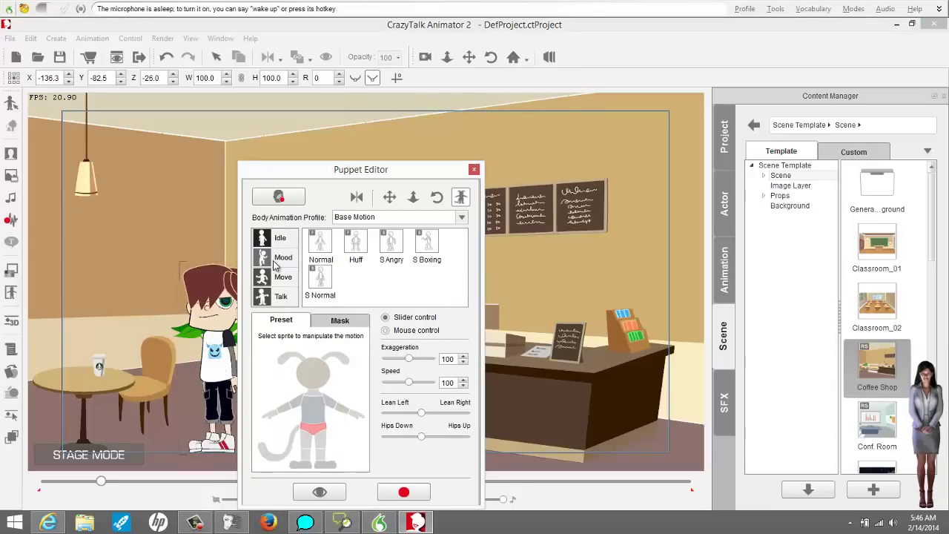
click(384, 252)
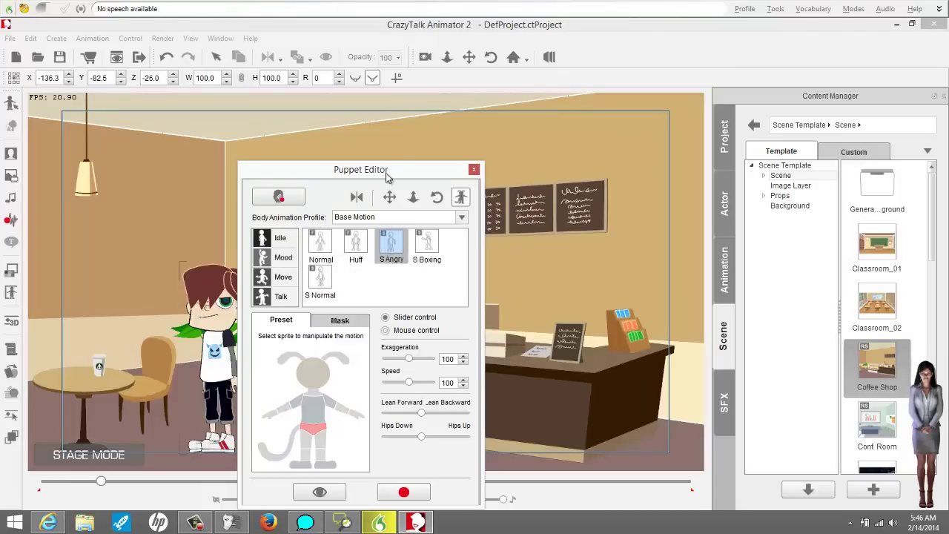
drag(392, 168, 435, 63)
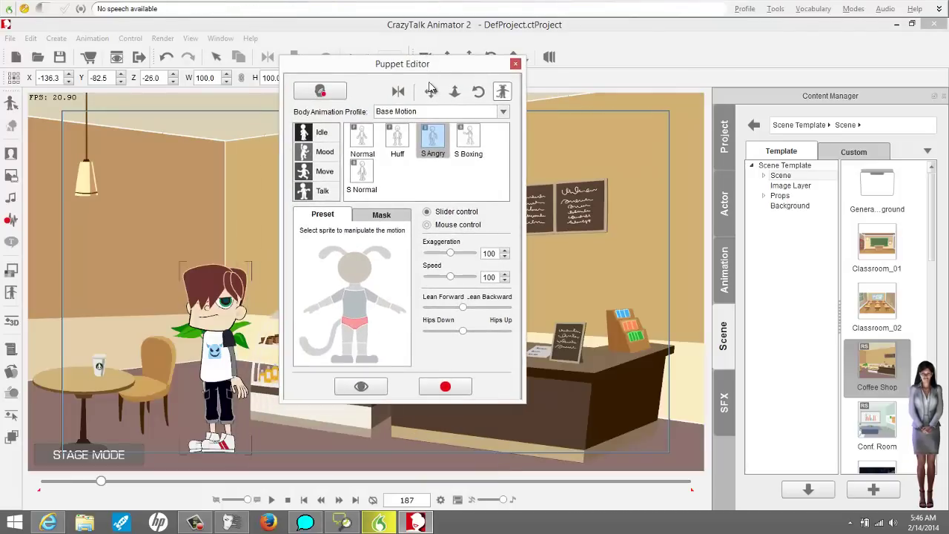
click(360, 386)
key(space)
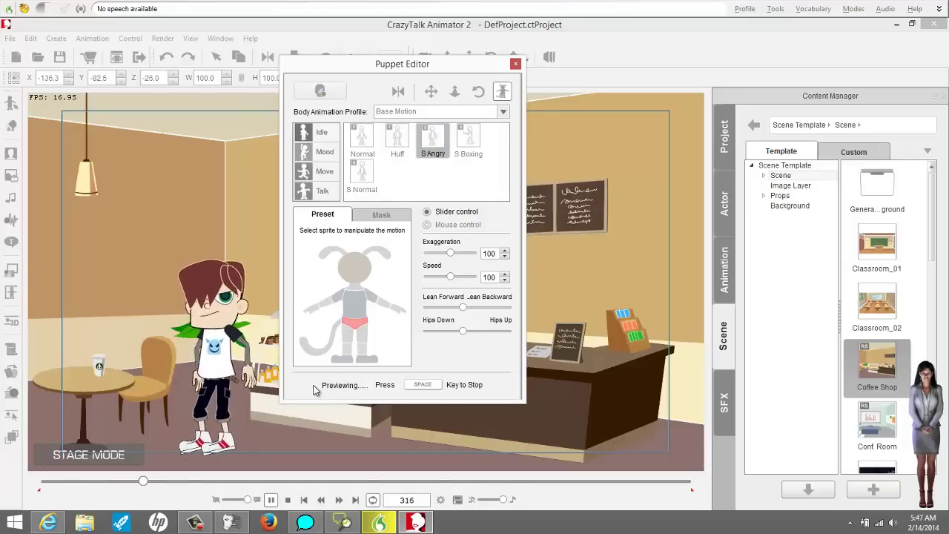
key(space)
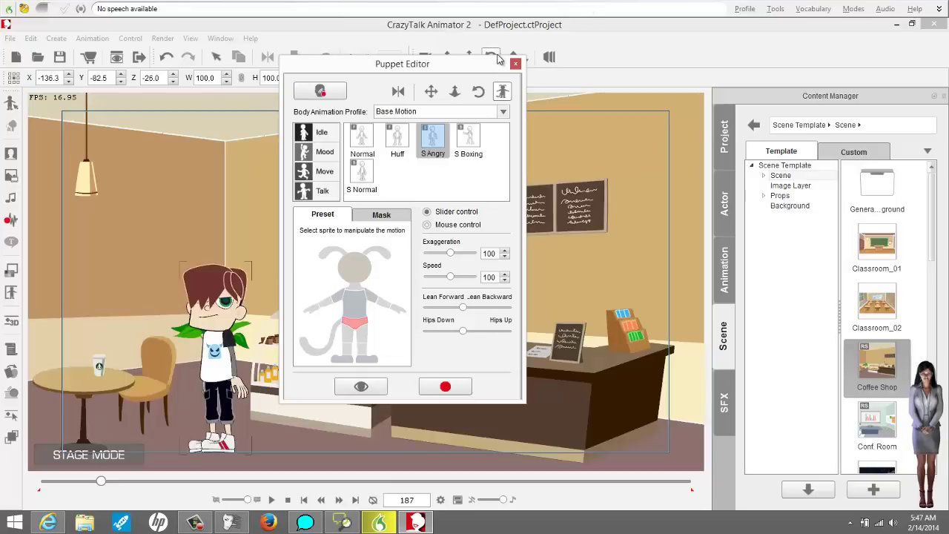
click(516, 66)
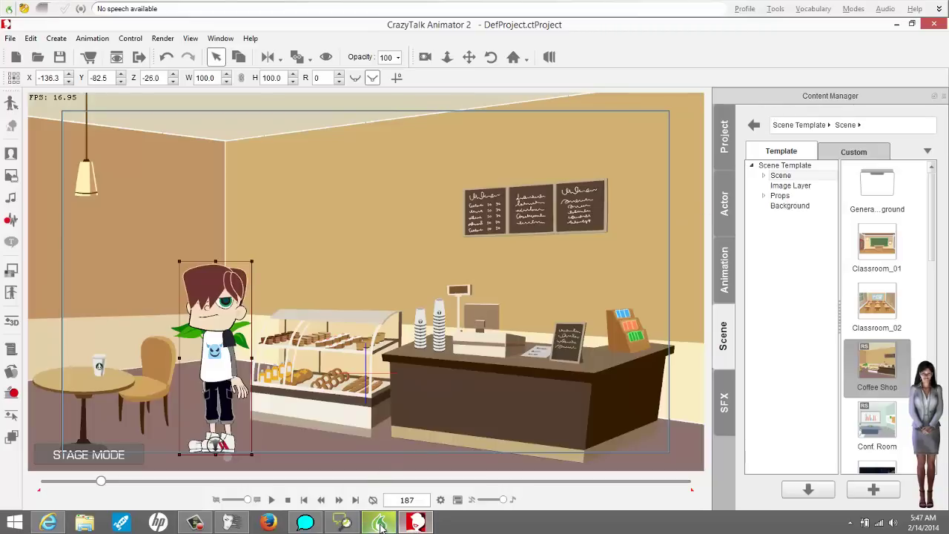
click(343, 522)
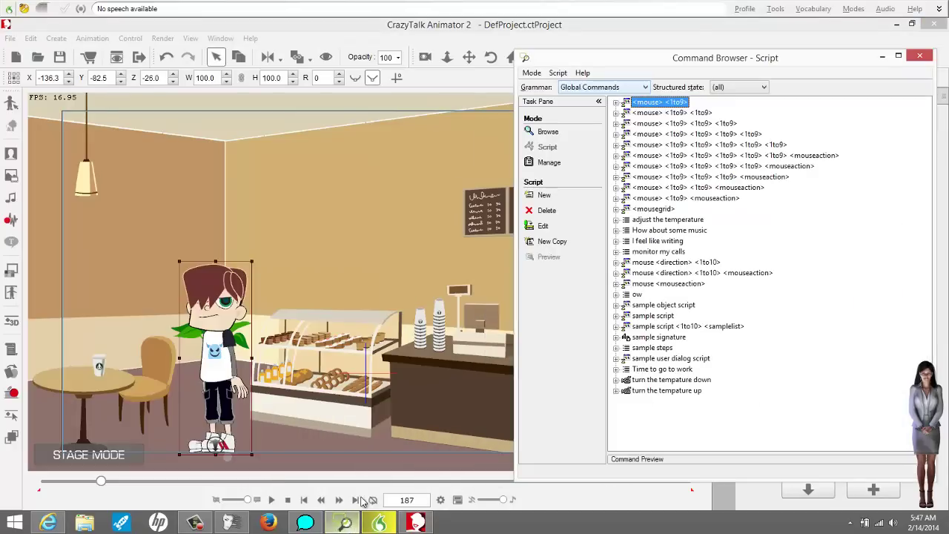
click(630, 89)
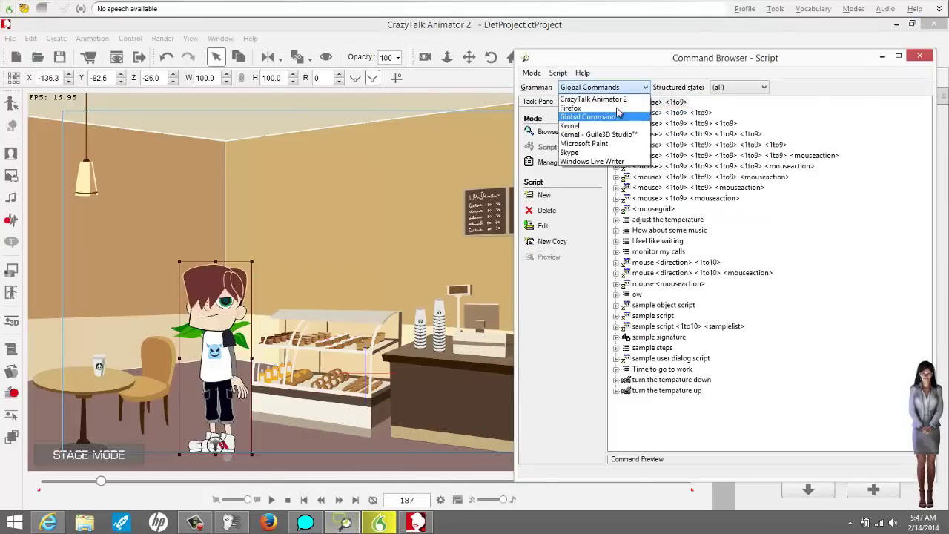
click(615, 99)
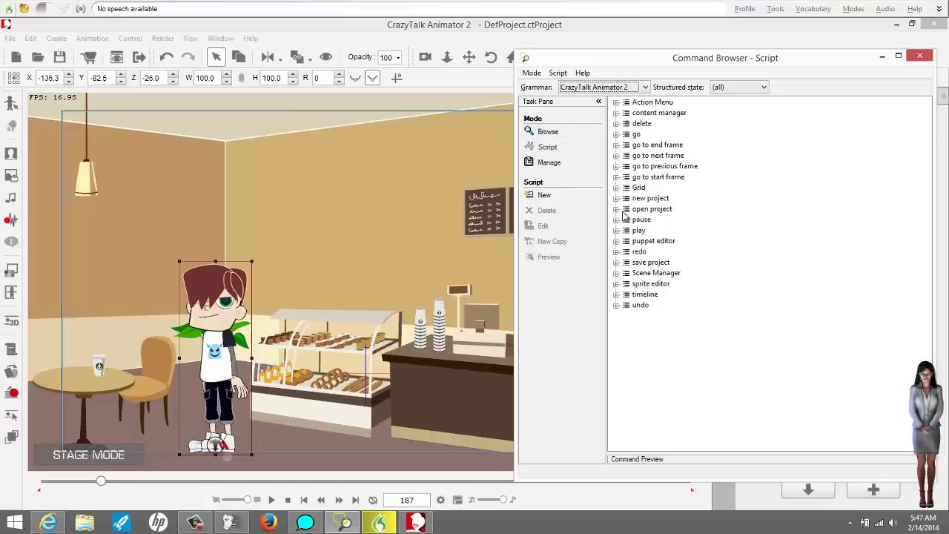
click(440, 228)
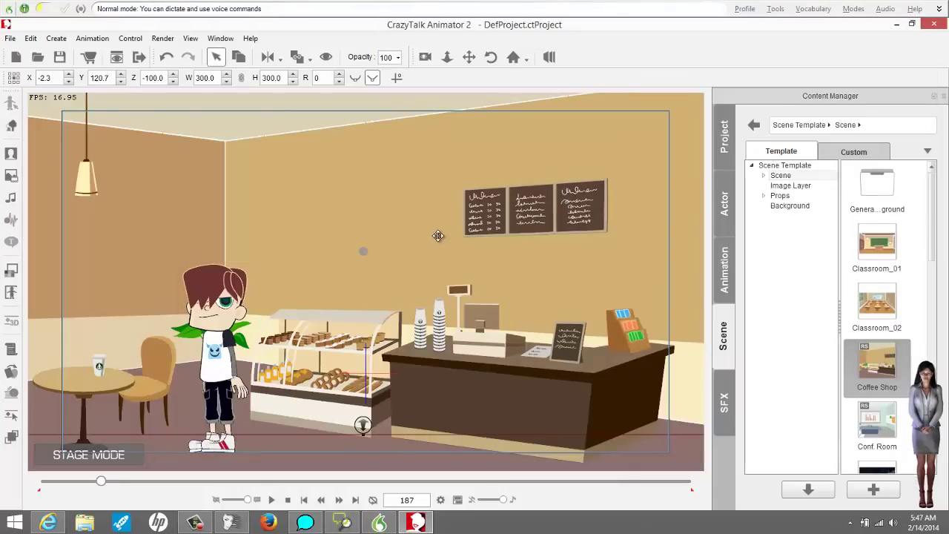
Step: Check the Floor, Ceiling and Wall items in the scene list, then close the panel
key(F7)
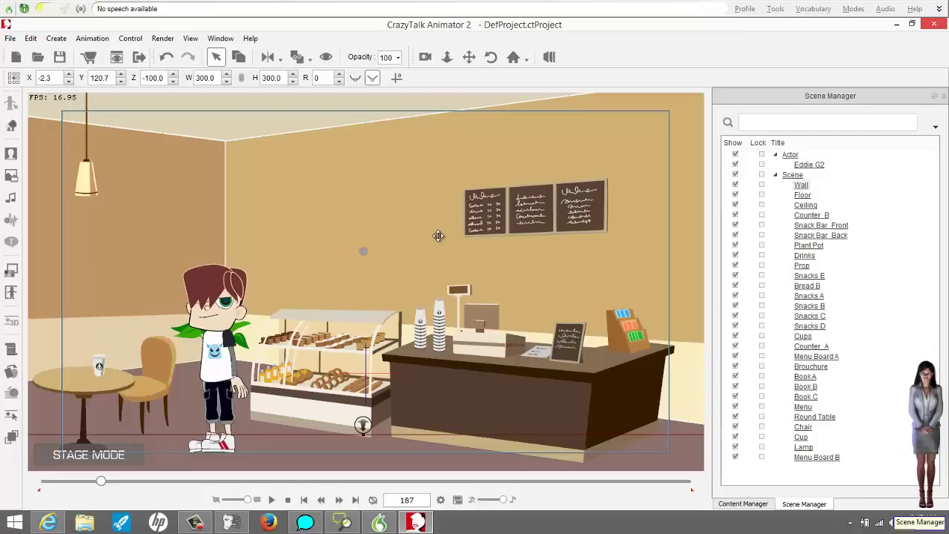
click(852, 196)
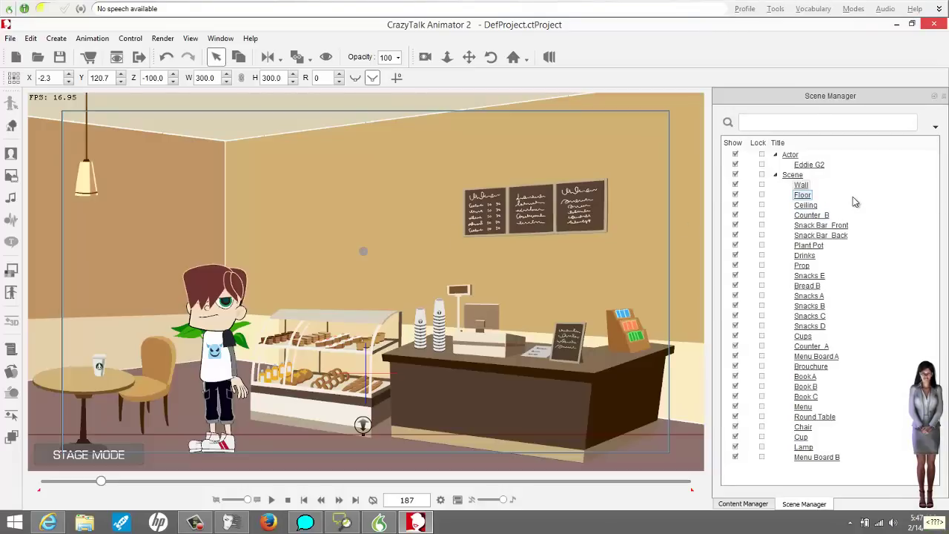
click(848, 205)
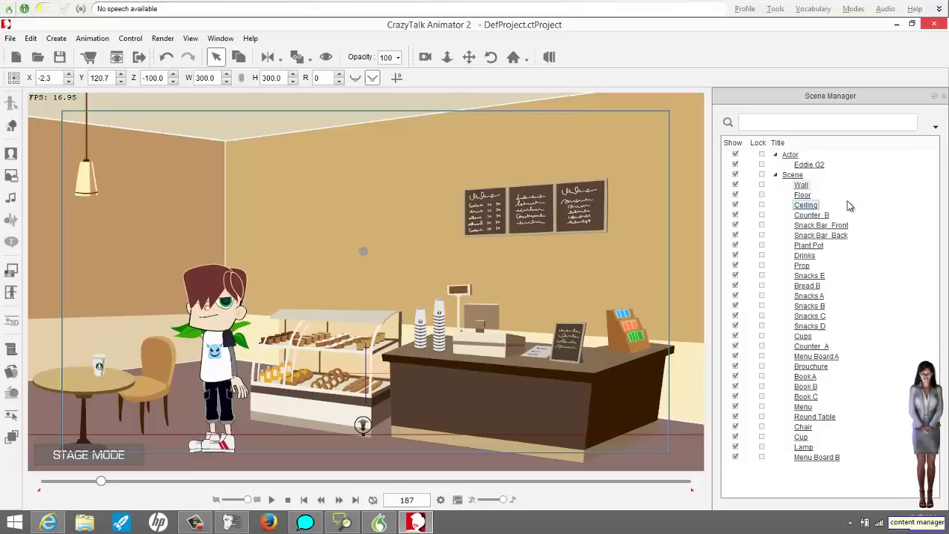
click(836, 184)
mouse_move(841, 104)
mouse_down()
mouse_move(726, 98)
mouse_move(610, 111)
mouse_move(730, 111)
mouse_move(854, 94)
mouse_up()
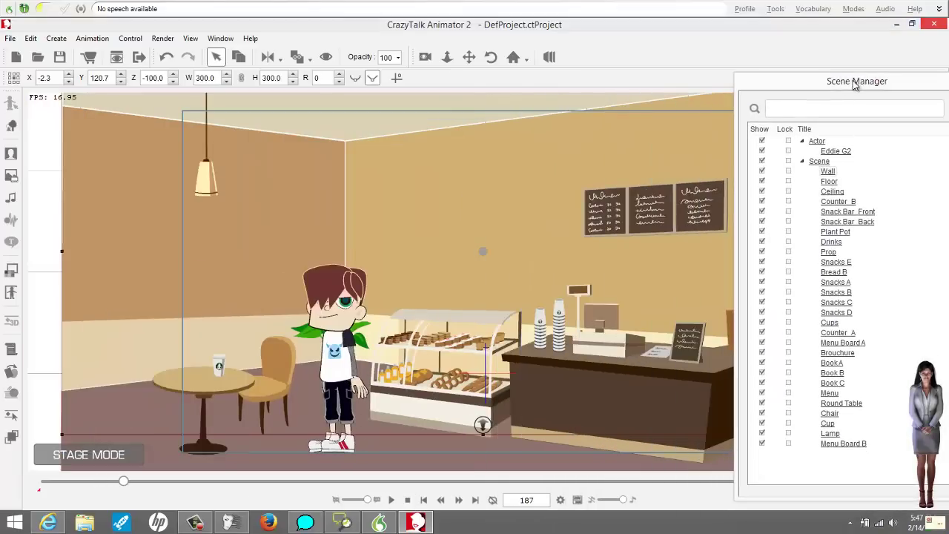
text(nukes)
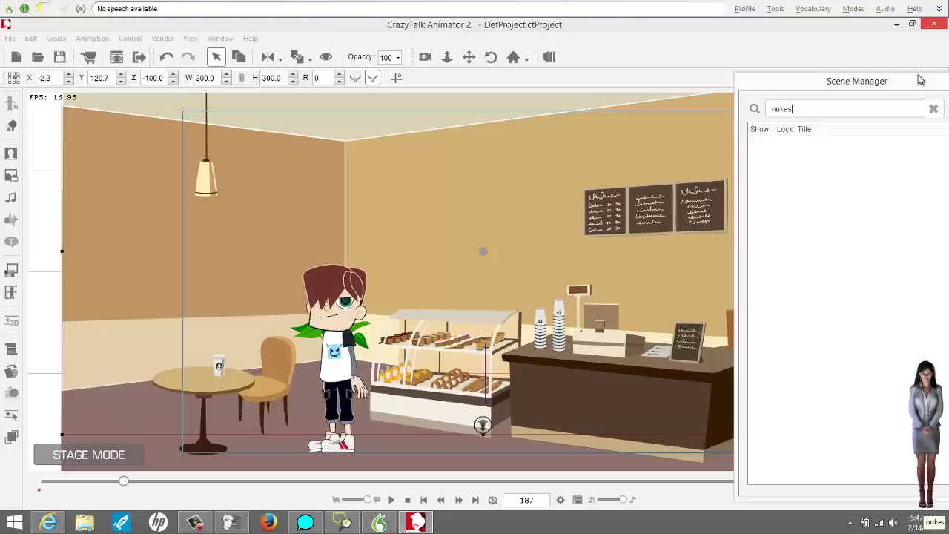
double_click(764, 83)
click(874, 90)
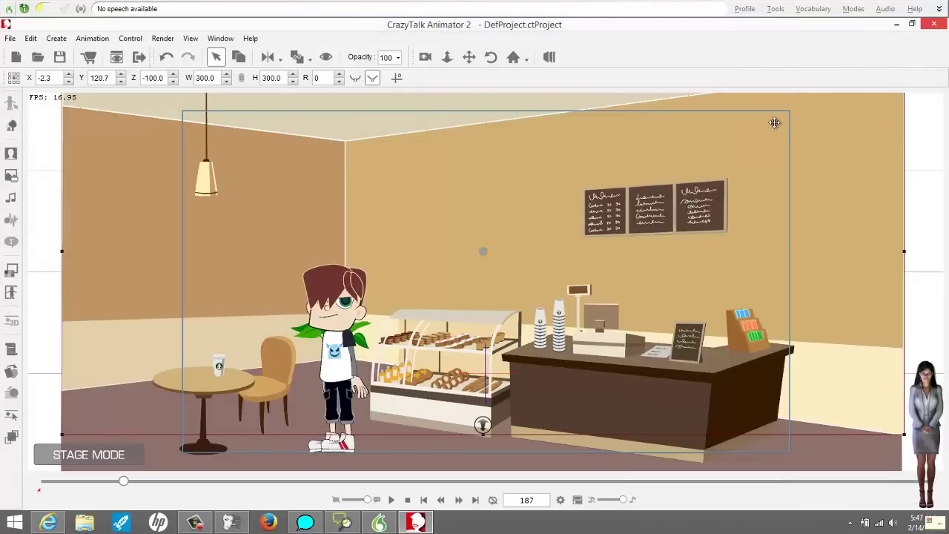
Step: Play the animation, close the wall's Sprite Editor, and rewind to frame 1
key(space)
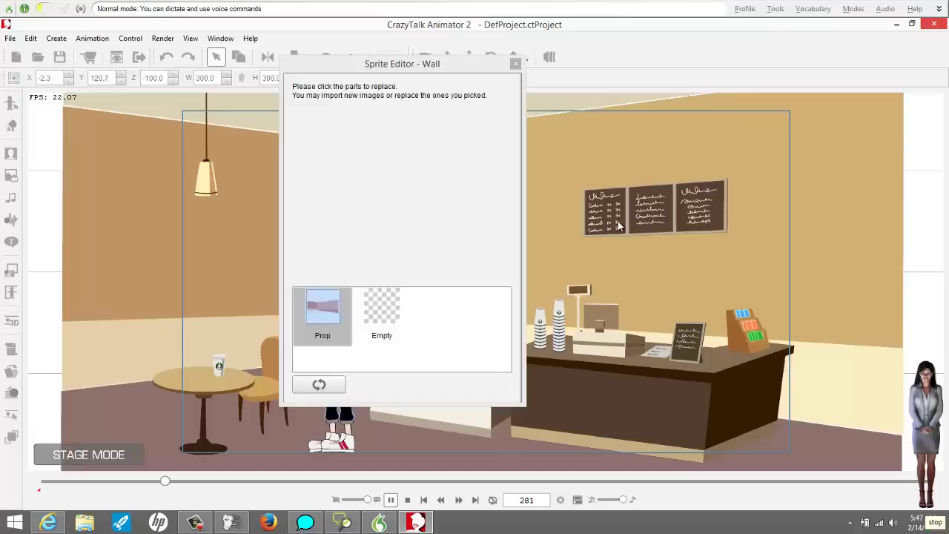
click(514, 65)
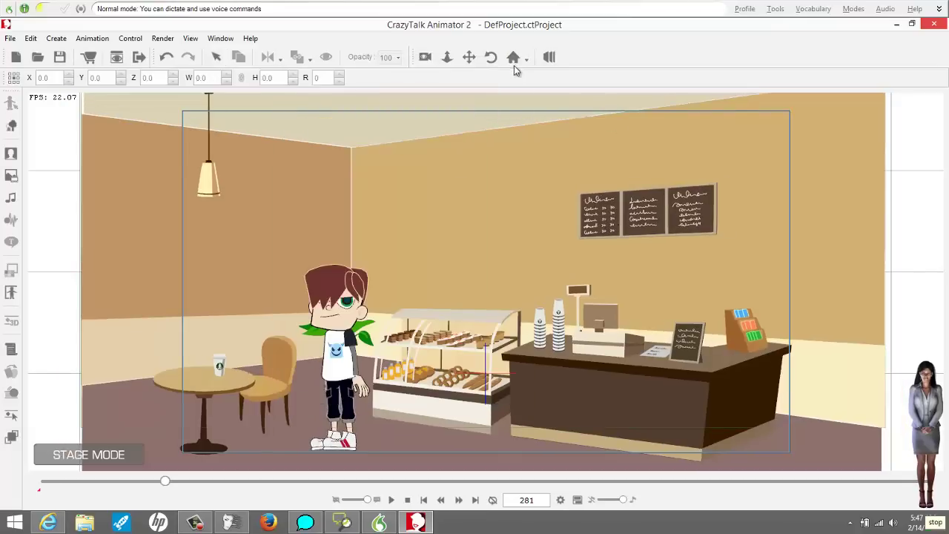
click(407, 500)
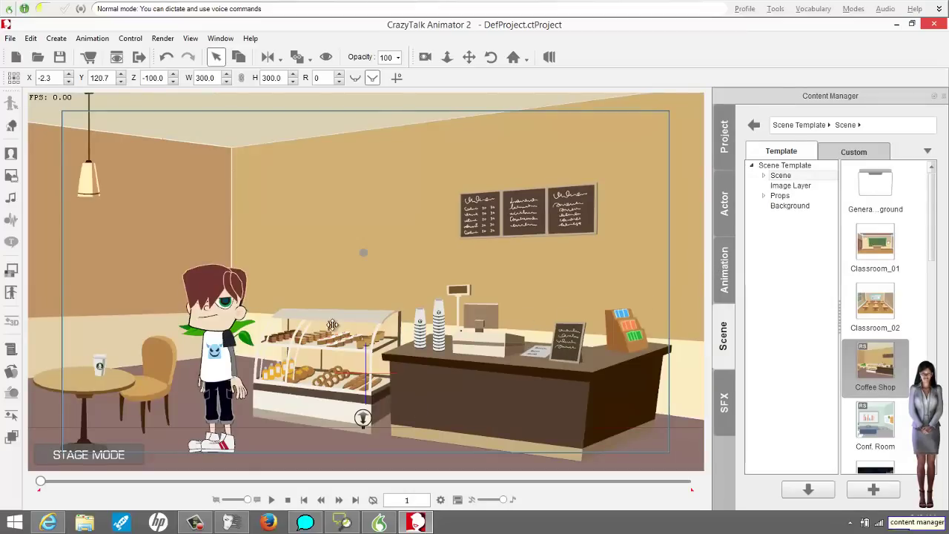
Step: Select Eddie, the boy character standing beside the Coffee Shop table
click(209, 335)
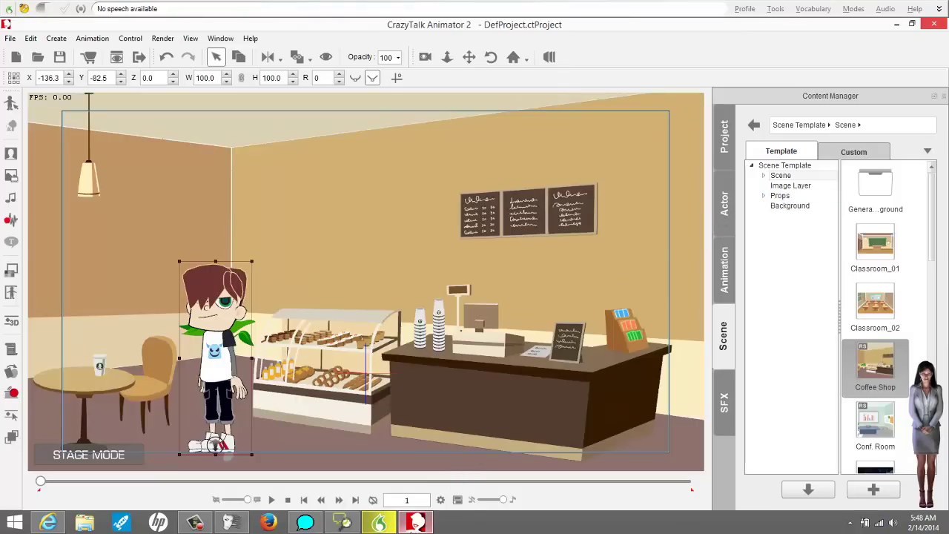
mouse_move(412, 527)
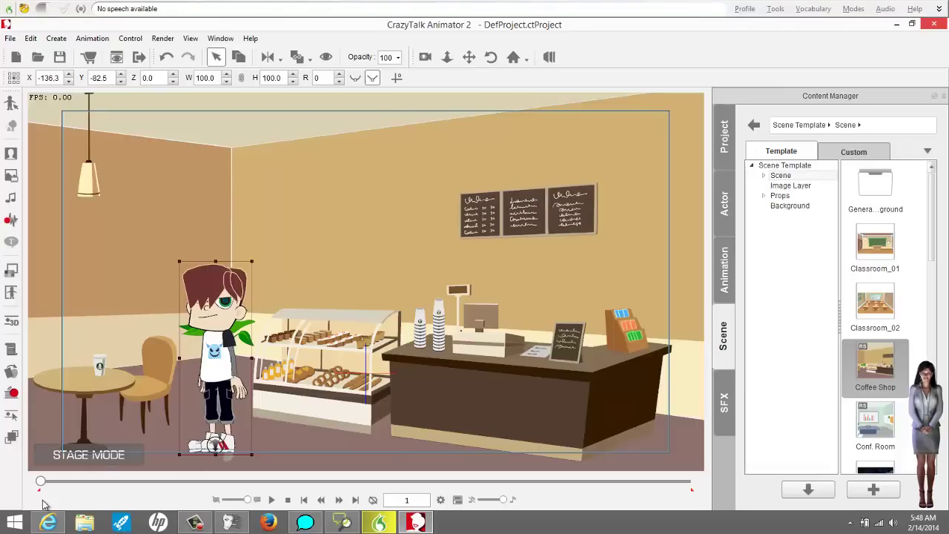
click(48, 522)
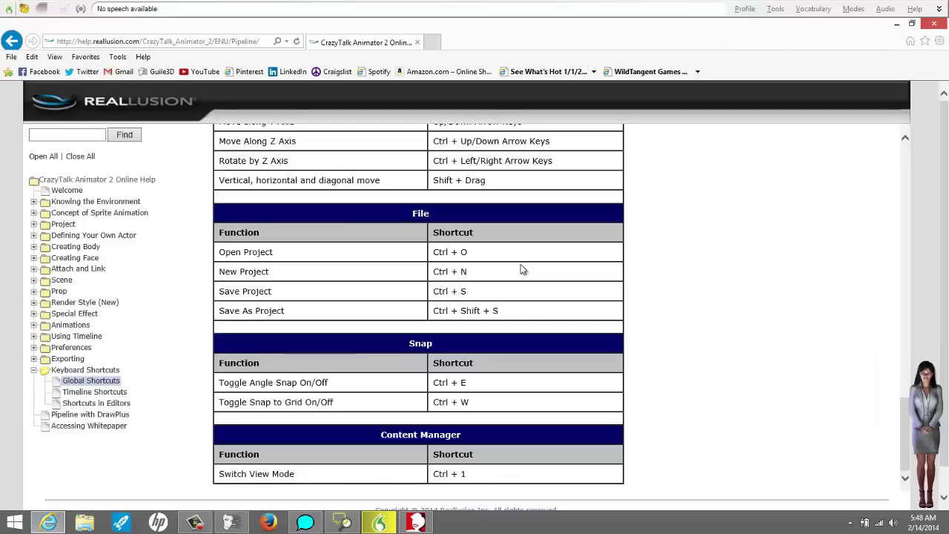
scroll(766, 298, up, 1)
scroll(765, 298, up, 10)
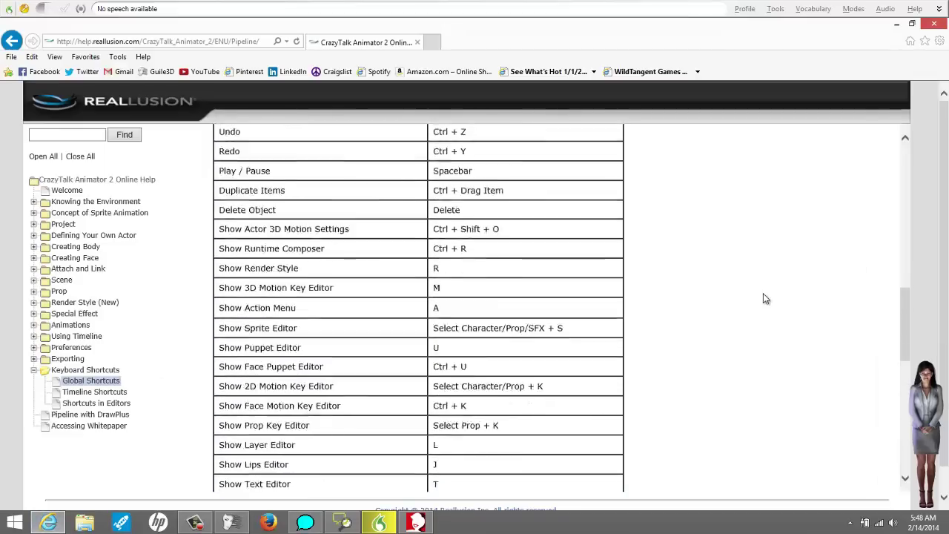
scroll(764, 300, up, 7)
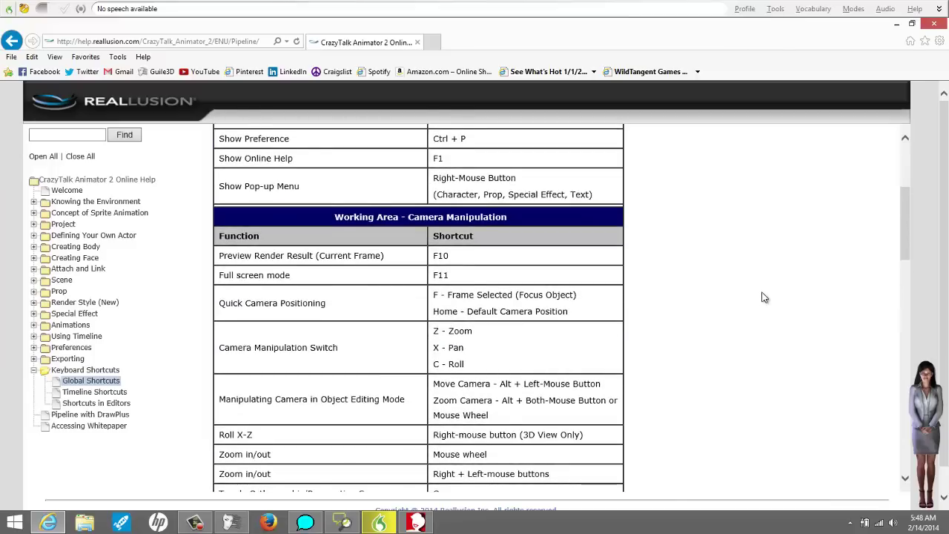
scroll(764, 298, up, 3)
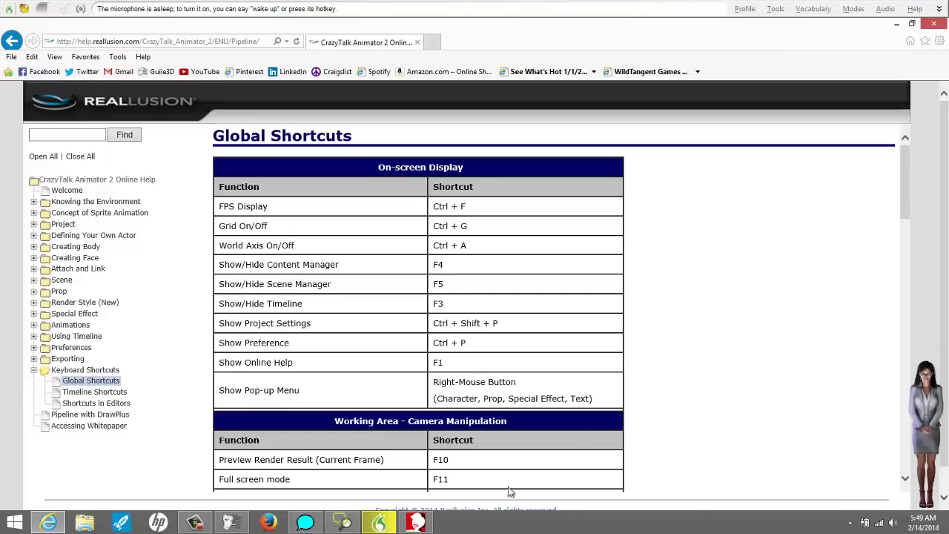
click(412, 525)
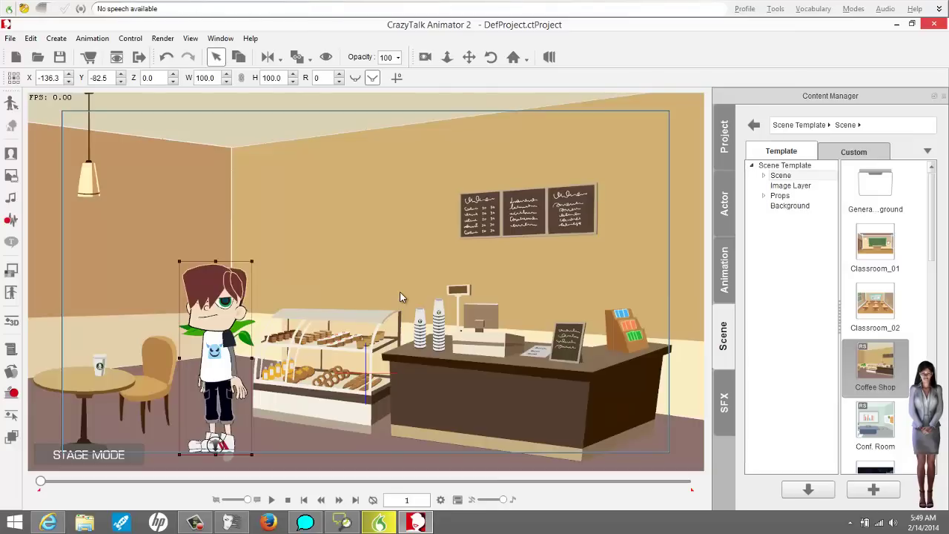
click(242, 525)
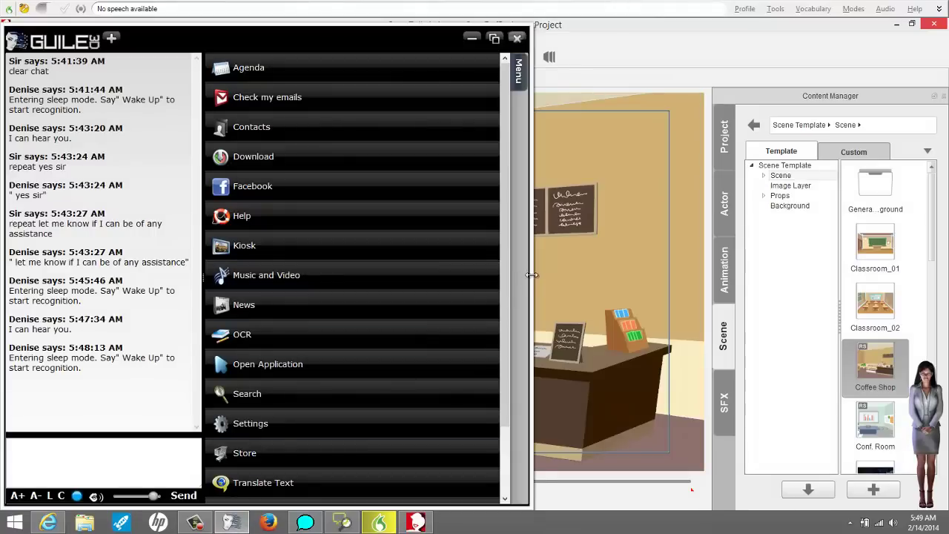
drag(532, 274, 394, 266)
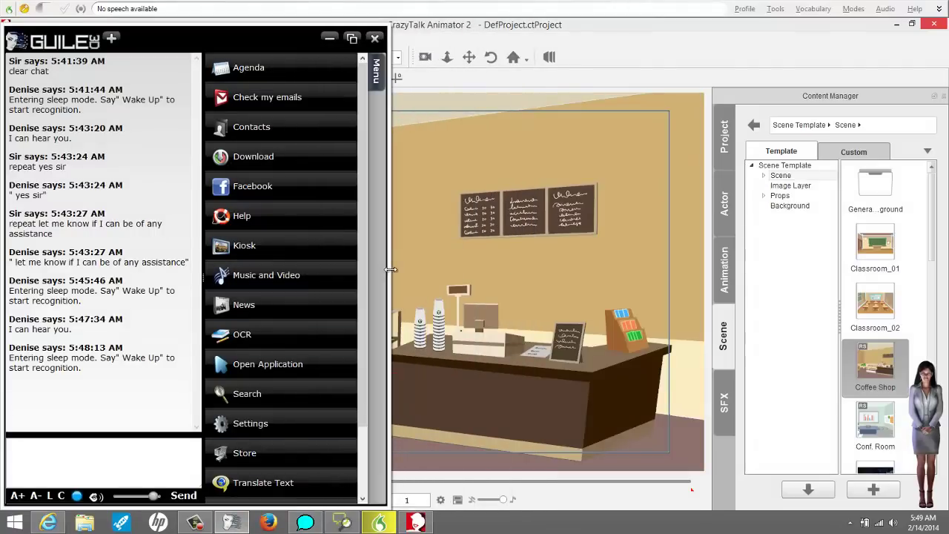
click(338, 42)
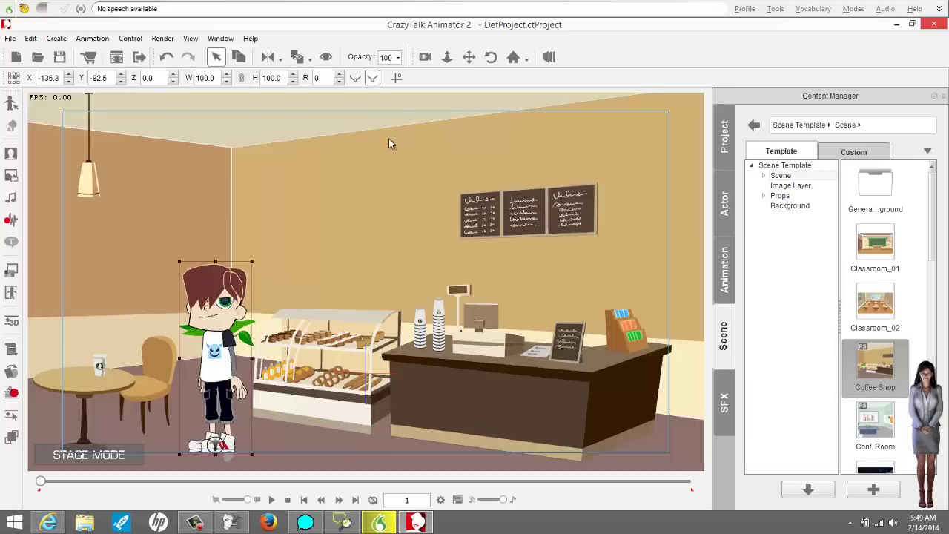
click(196, 521)
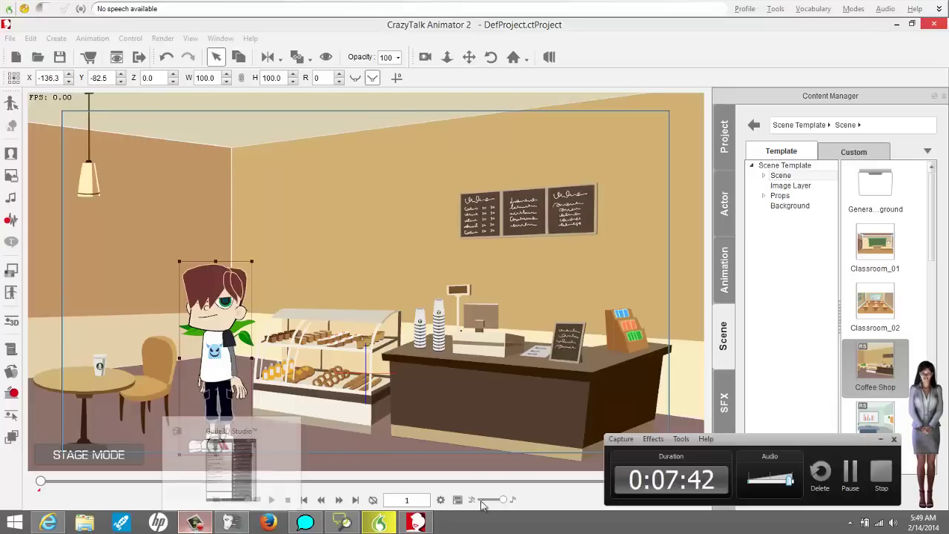